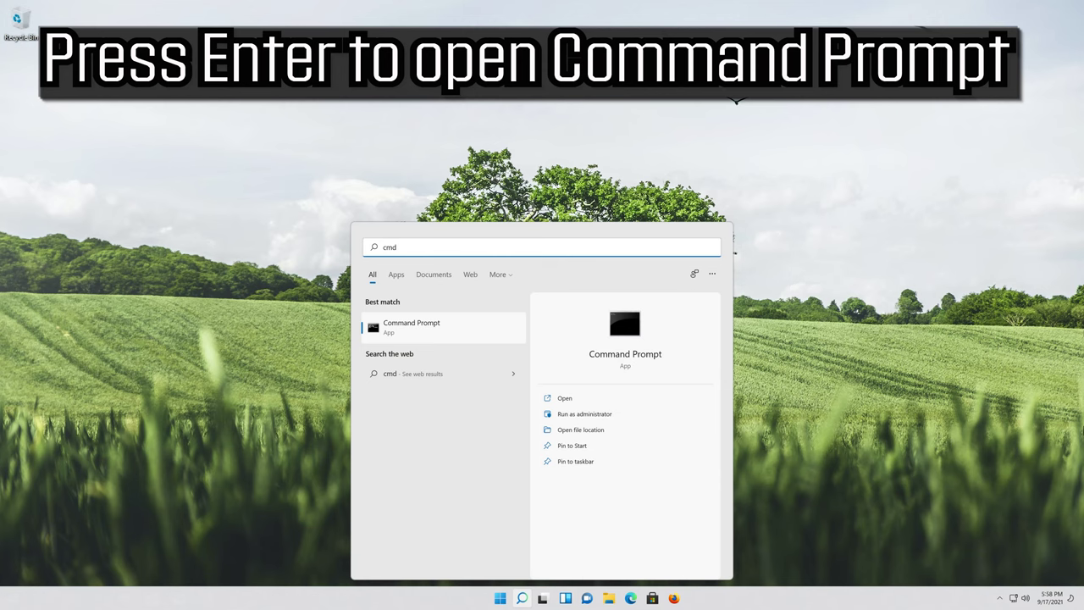
- Open Command Prompt and run devmgmt.msc to launch Device Manager
key("Return")
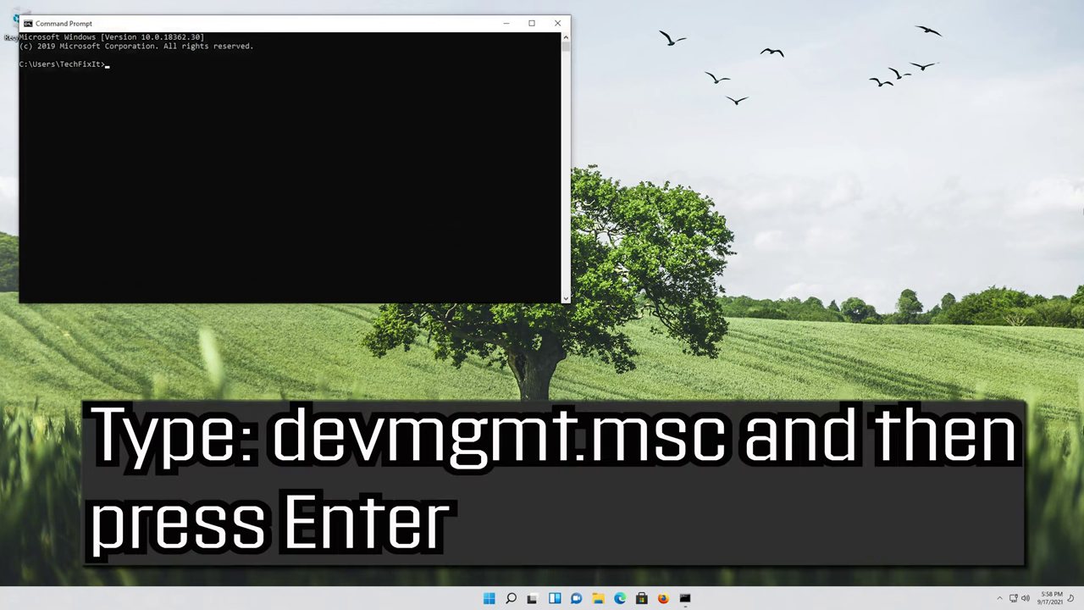
type("devmgmt.msc")
key("Return")
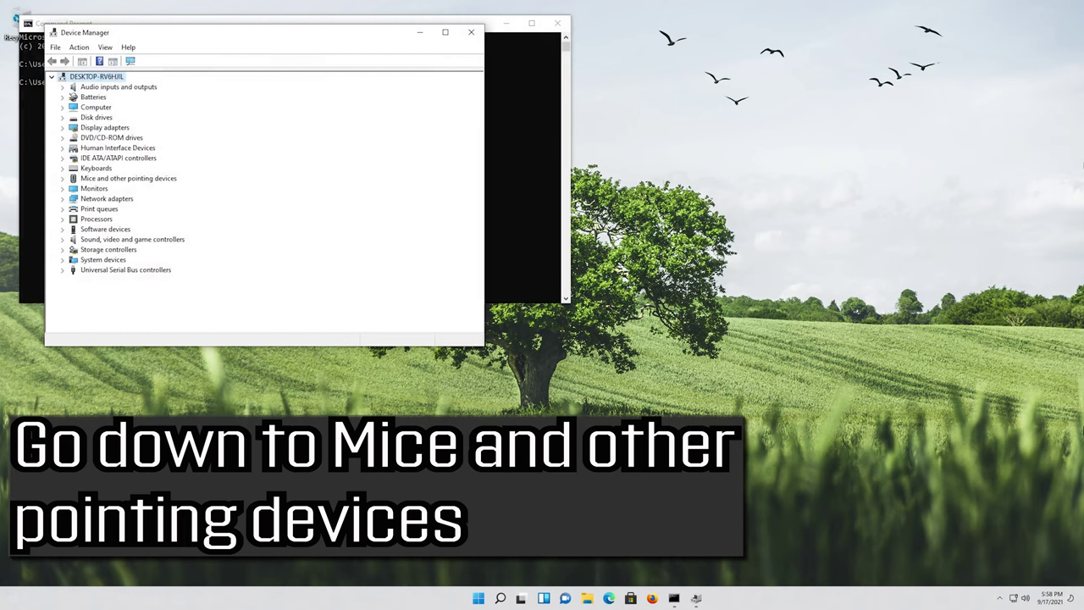
- Expand the Mice and other pointing devices category in the device tree
key("Down")
key("Down")
key("Down")
key("Down")
key("Down")
key("Down")
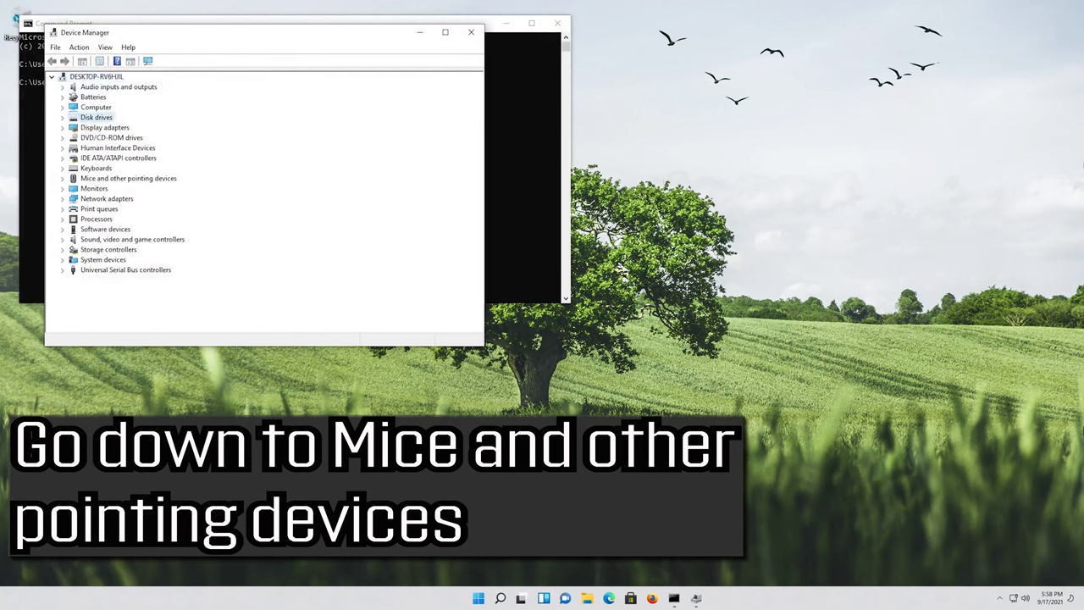
key("Down")
key("Down")
key("Down")
key("Down")
key("Down")
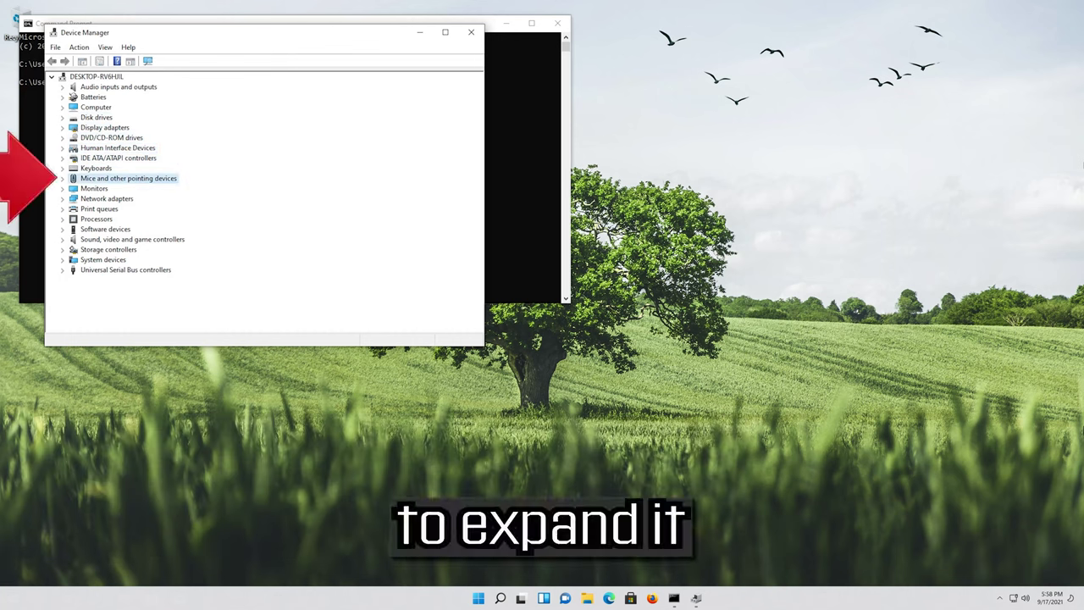
key("Right")
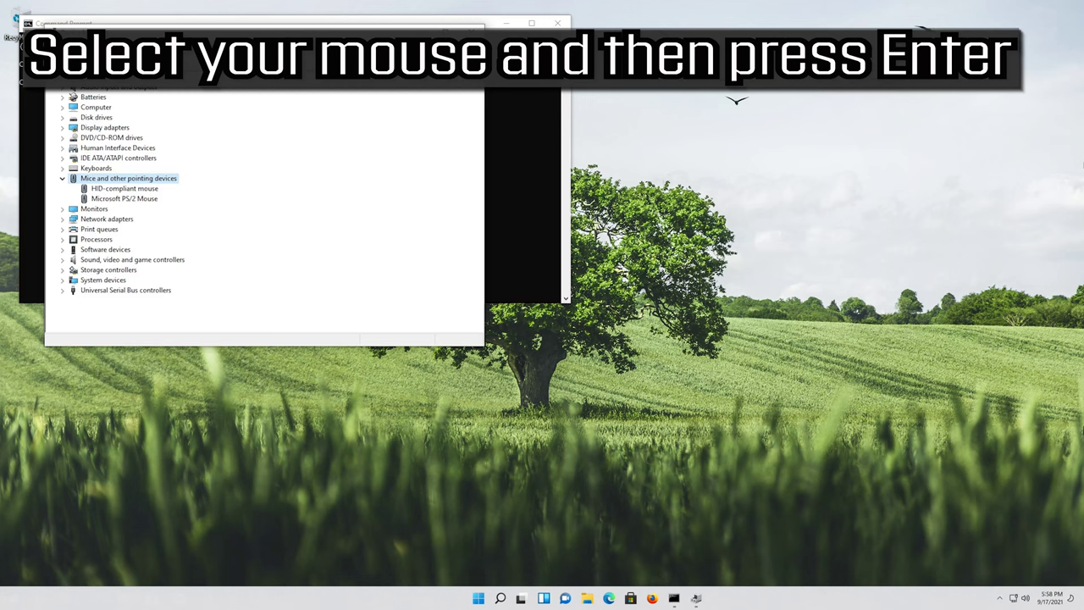
- Open the properties of the Microsoft PS/2 Mouse and show its driver settings
key("Down")
key("Down")
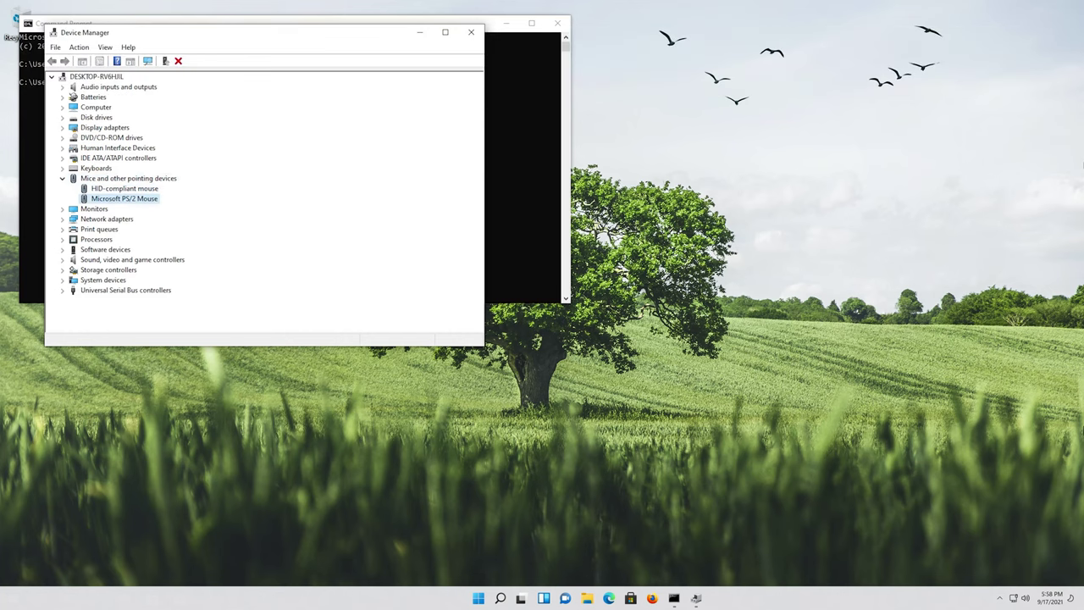
key("Return")
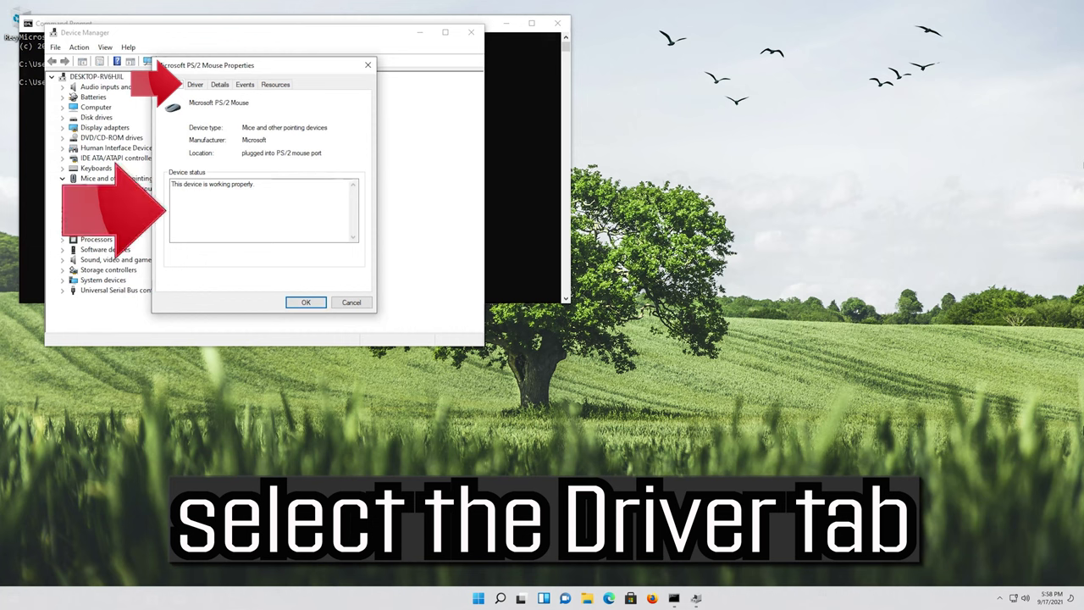
left_click(195, 84)
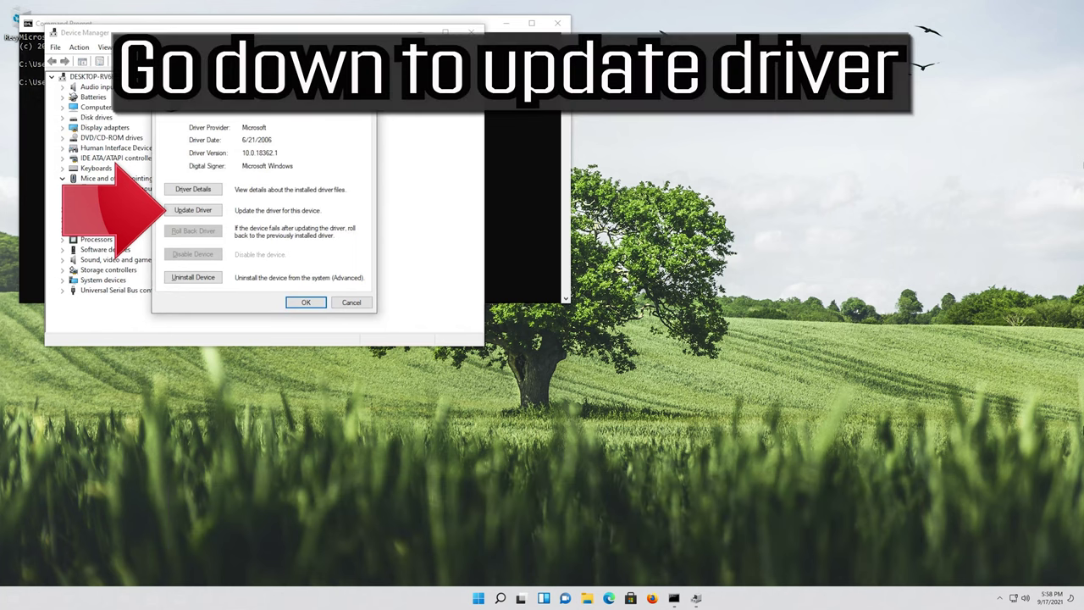
- Update the Microsoft PS/2 Mouse driver by searching automatically for updated driver software
key("Tab")
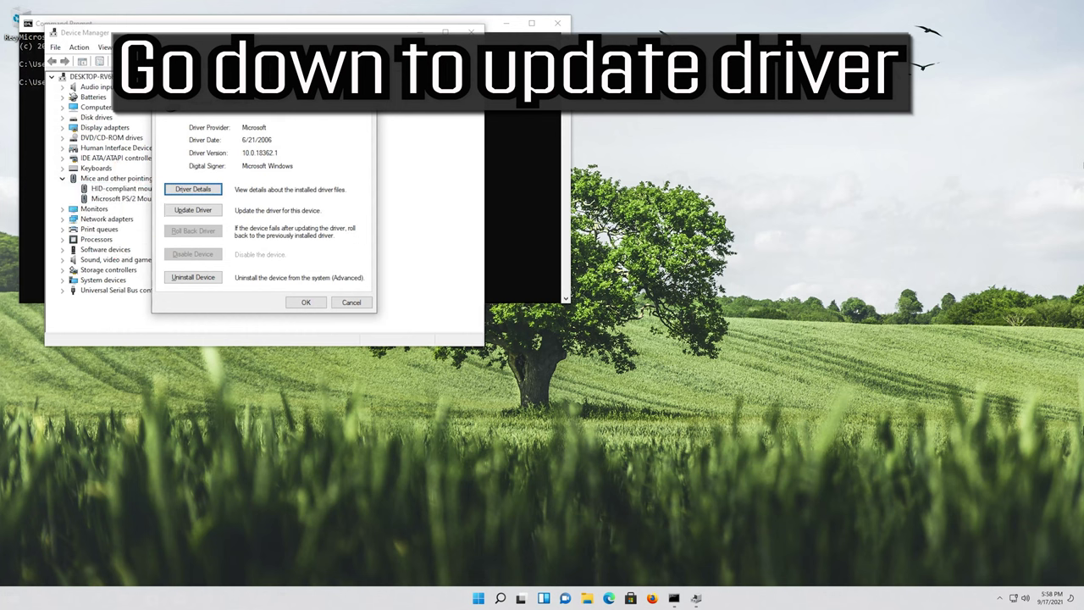
key("Tab")
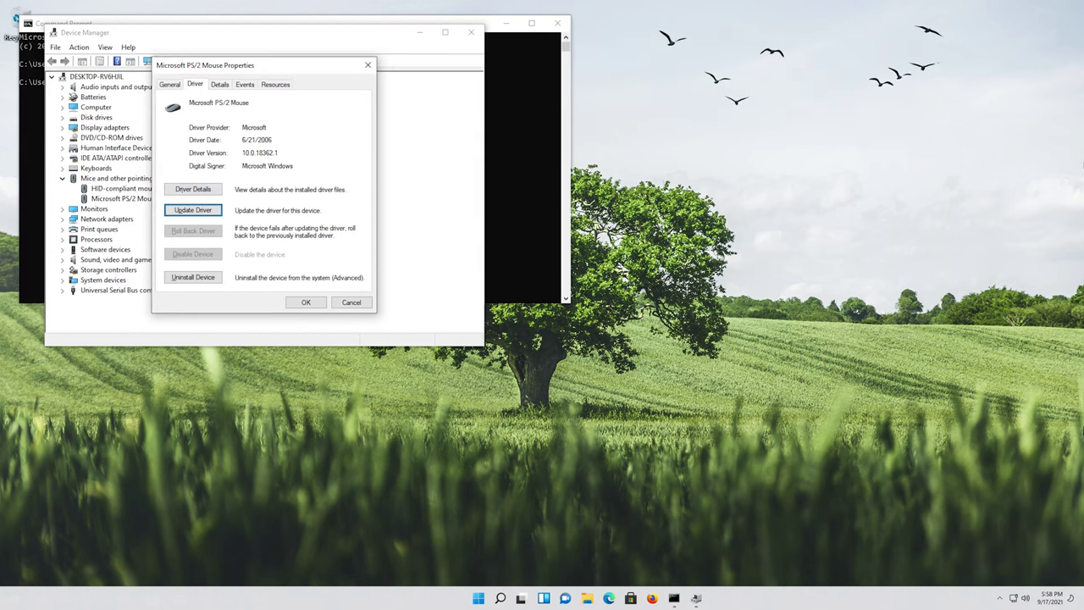
key("Return")
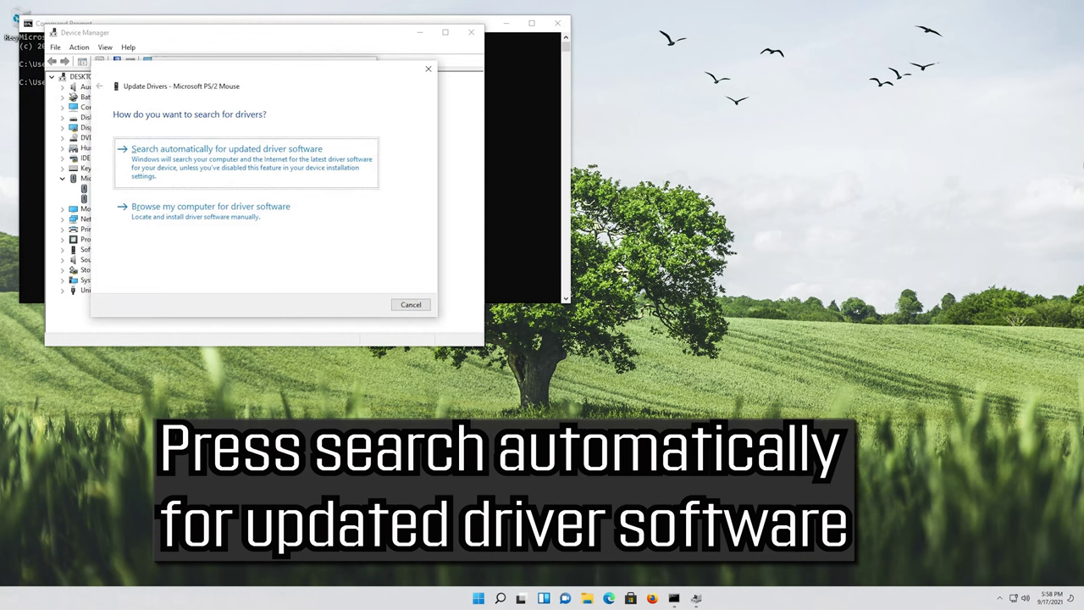
key("Return")
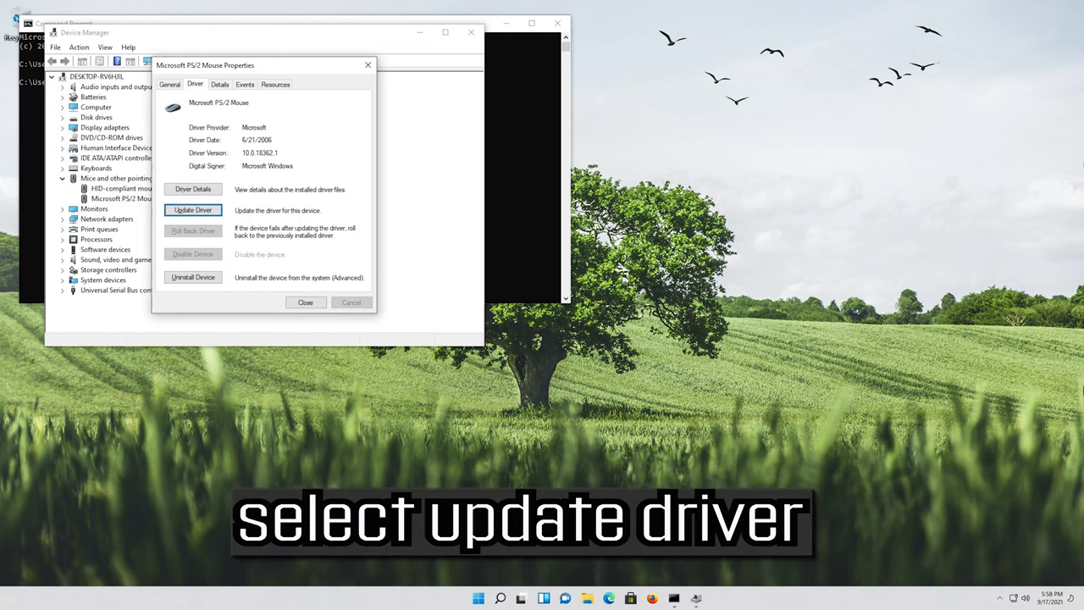
- Start another mouse driver update, browsing the computer and choosing to pick from the list of available drivers
key("Return")
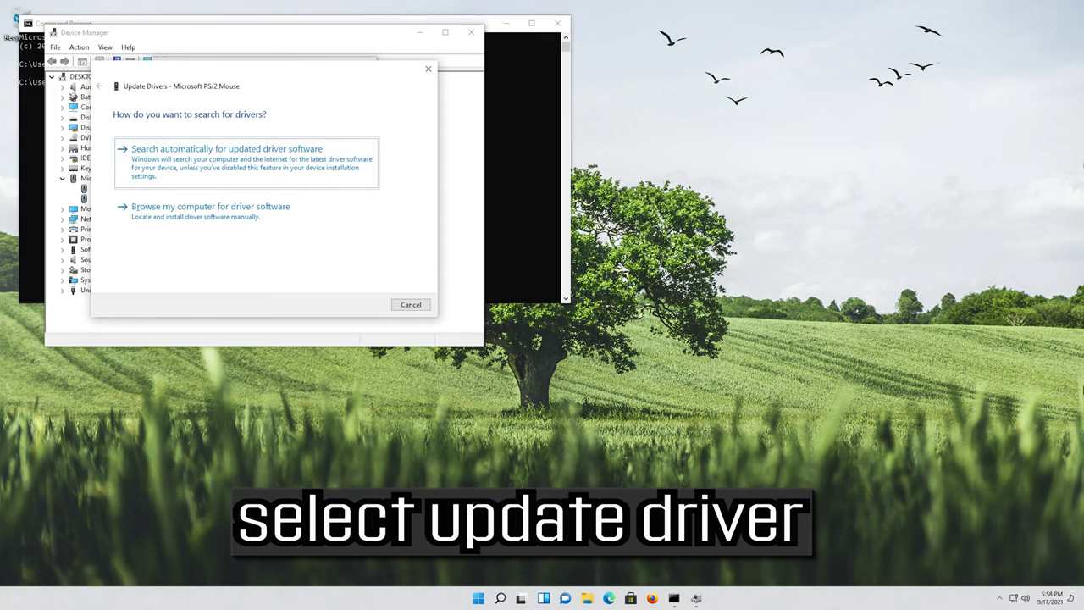
left_click(246, 216)
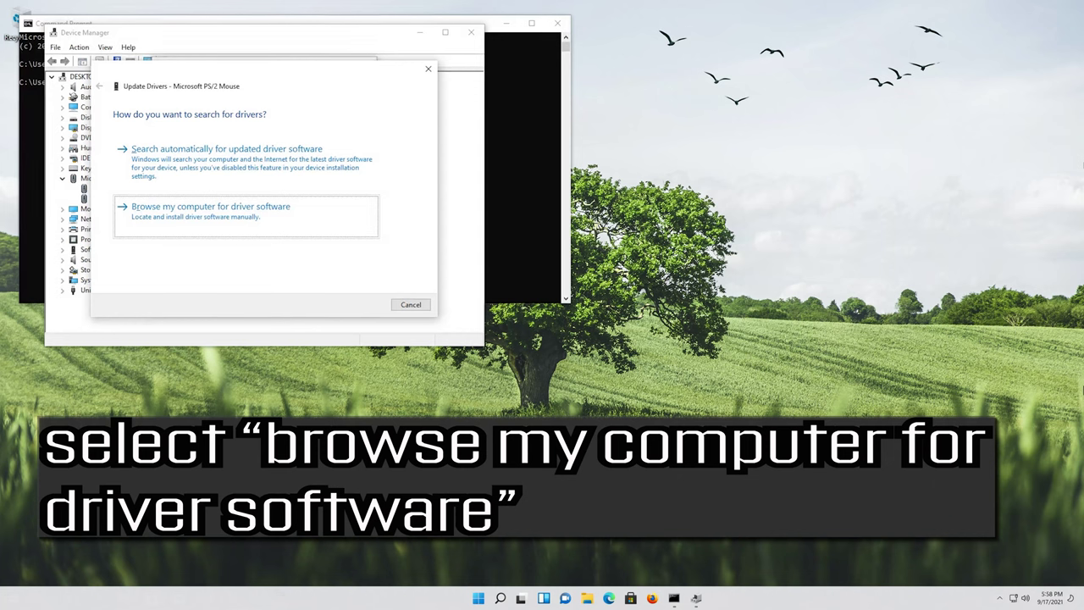
key("Return")
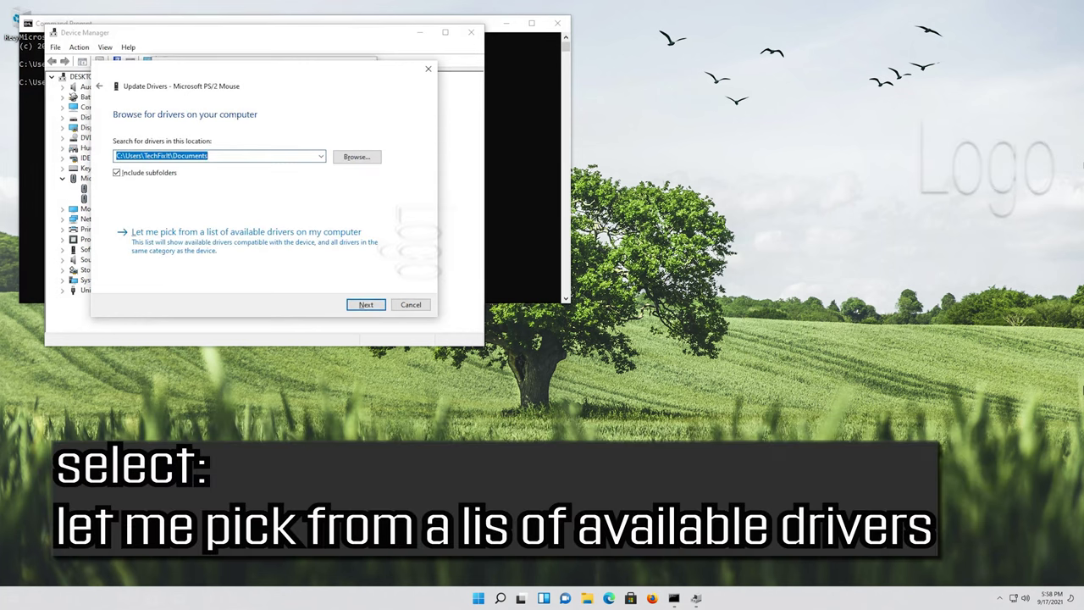
key("Tab")
key("Tab")
key("Tab")
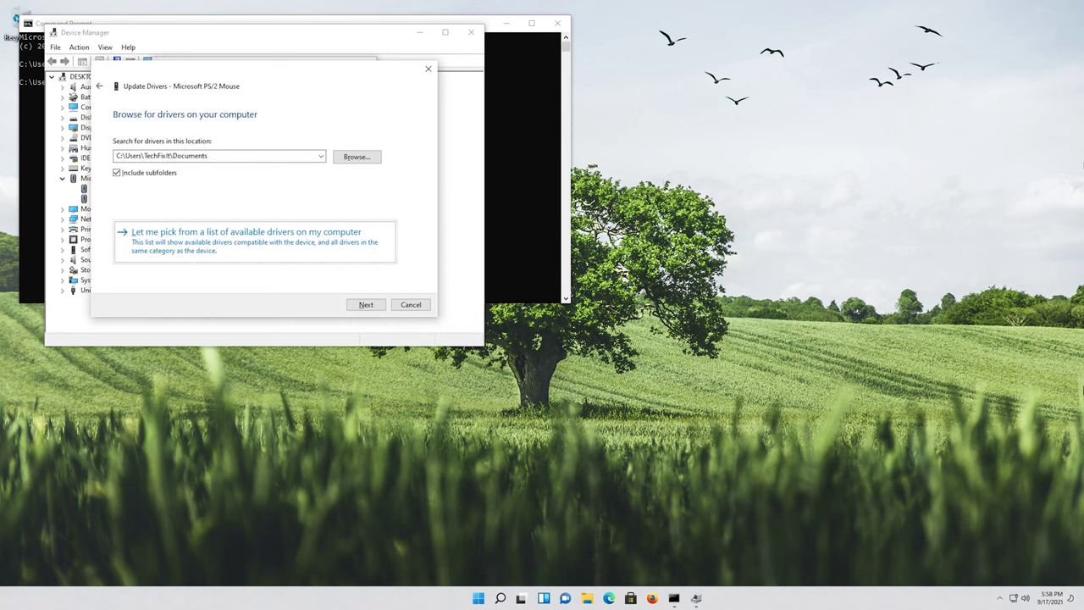
key("Return")
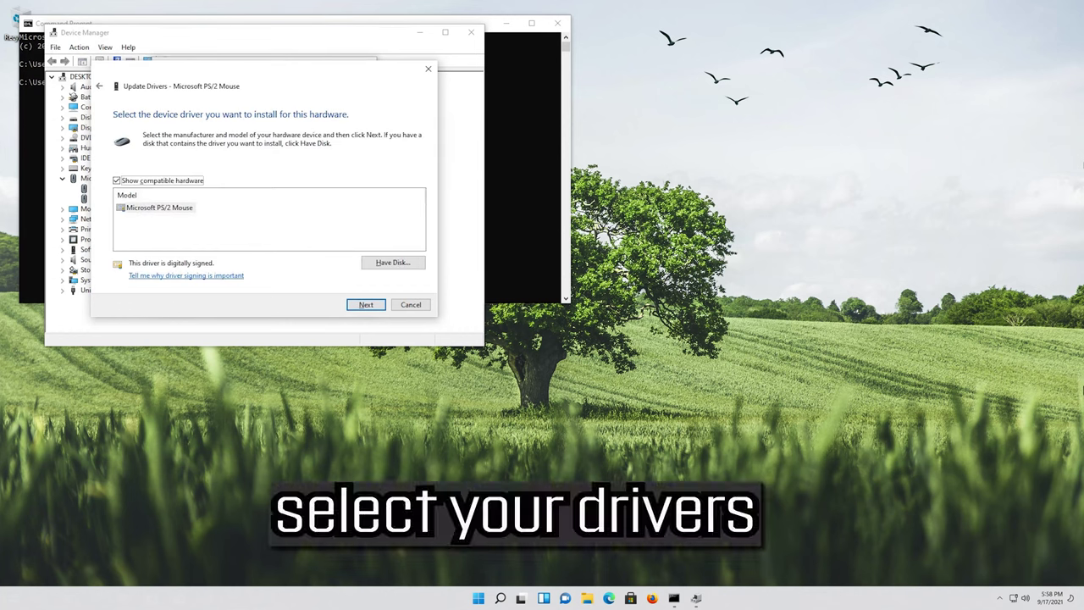
- Select the Microsoft PS/2 Mouse model in the compatible hardware list and install its driver
key("Tab")
key("Tab")
key("Tab")
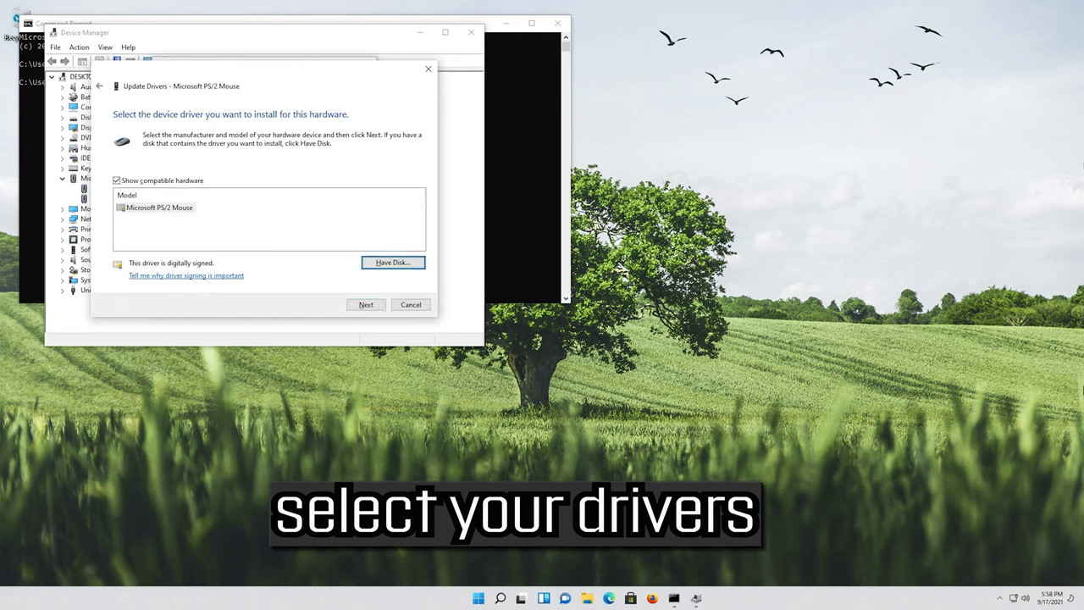
key("Tab")
key("Tab")
key("Tab")
key("Tab")
key("Tab")
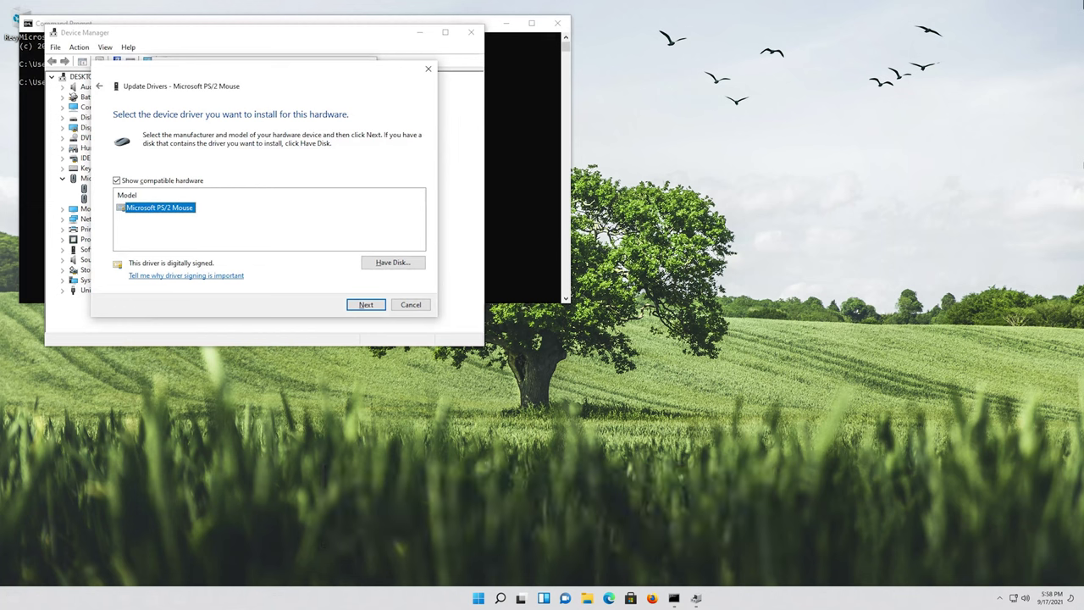
key("Return")
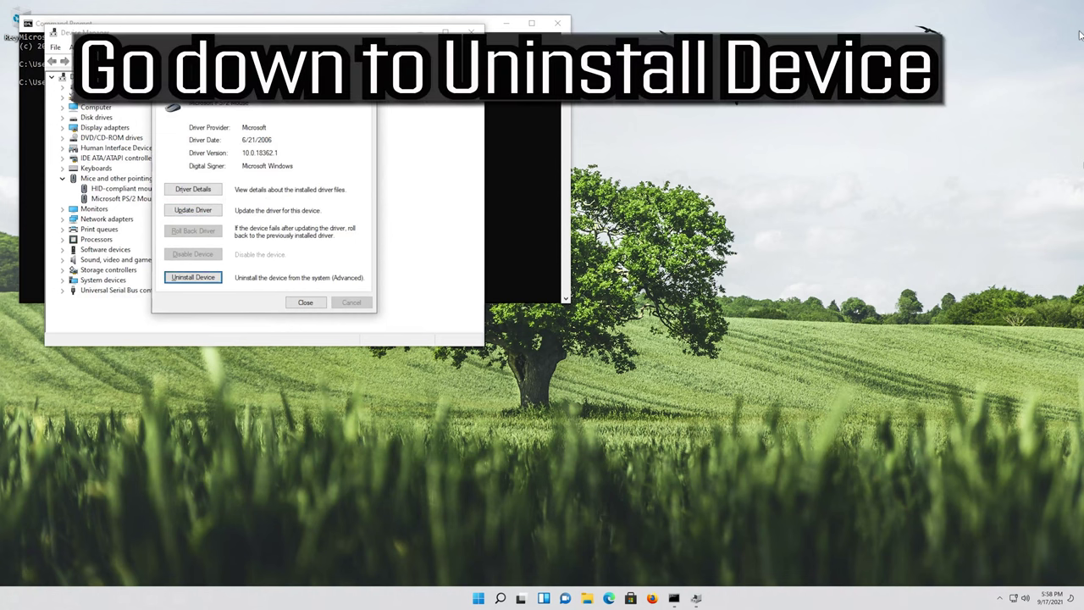
- Uninstall the Microsoft PS/2 Mouse device and agree to restart the computer
key("Tab")
key("Tab")
key("Tab")
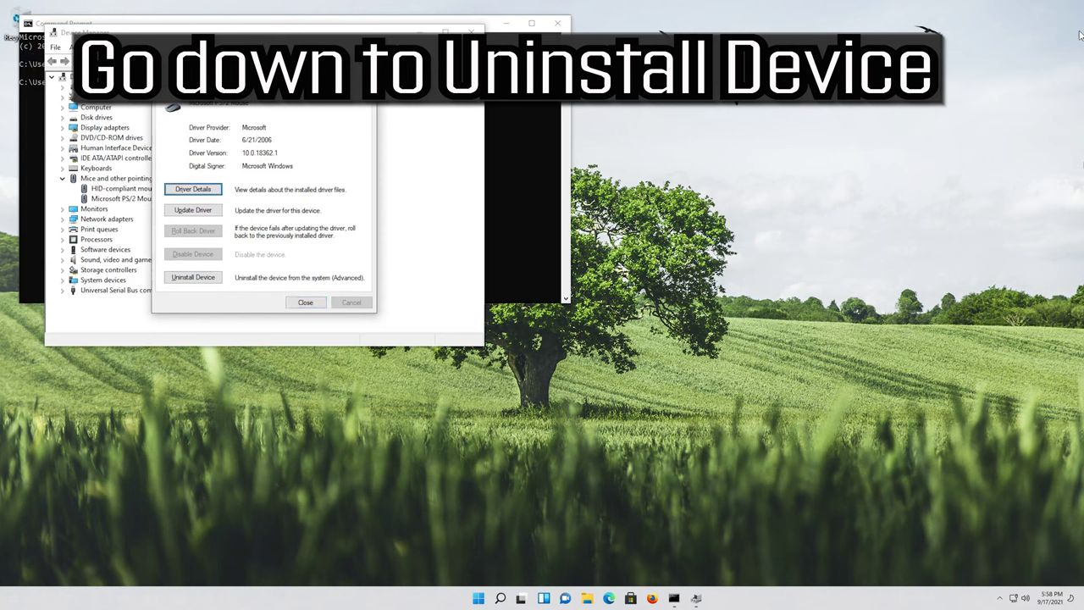
key("Tab")
key("Tab")
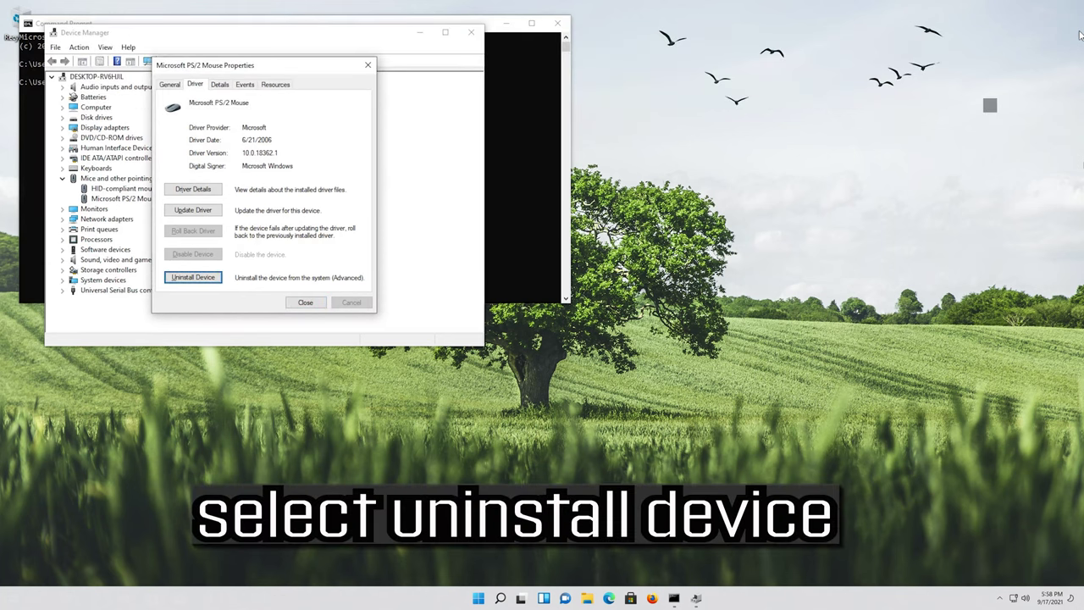
key("Return")
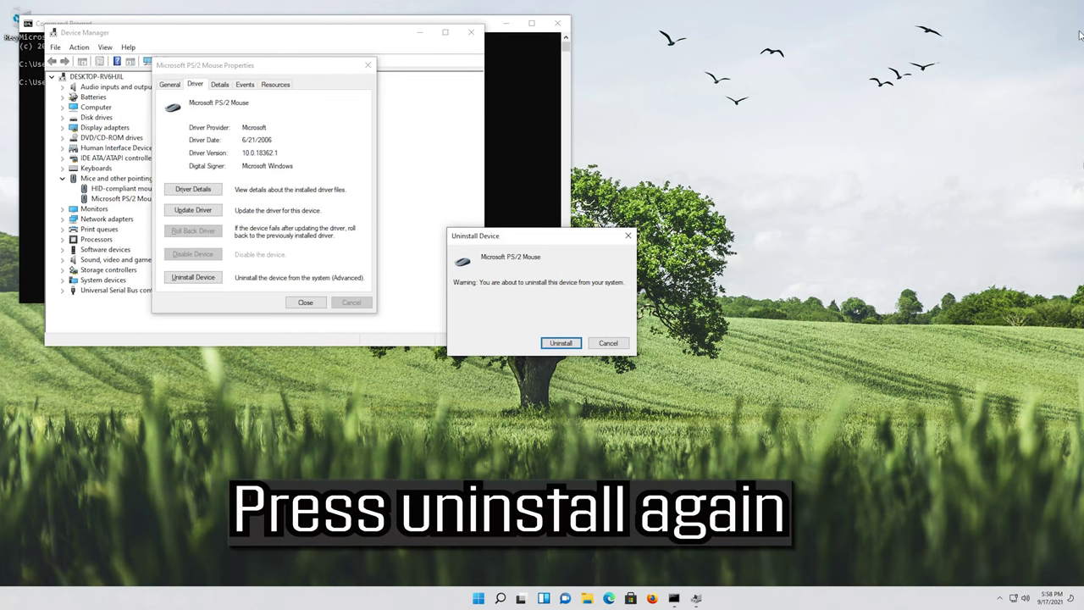
key("Return")
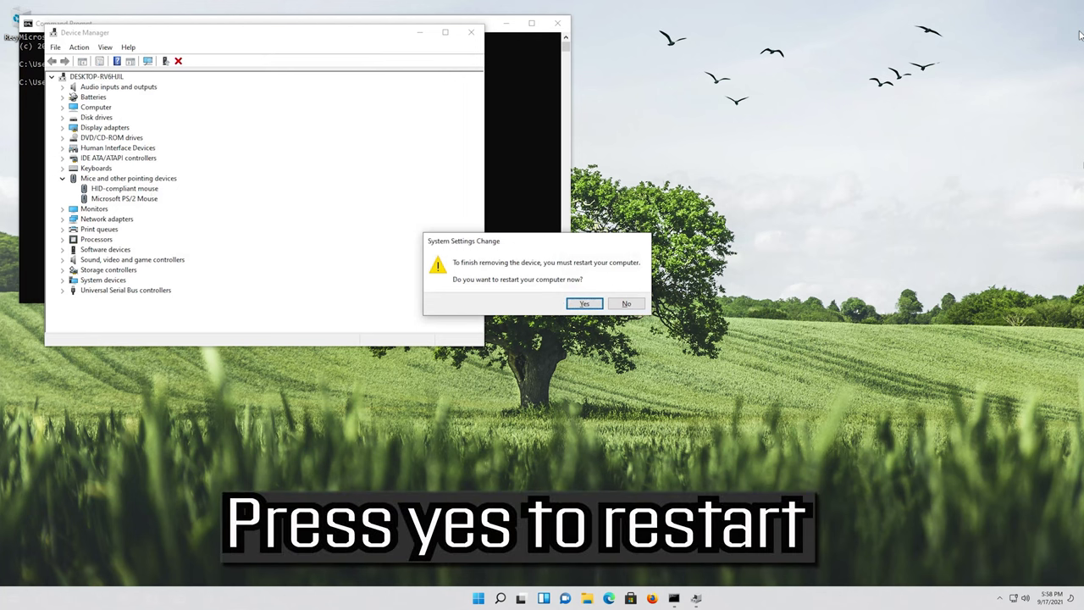
key("Return")
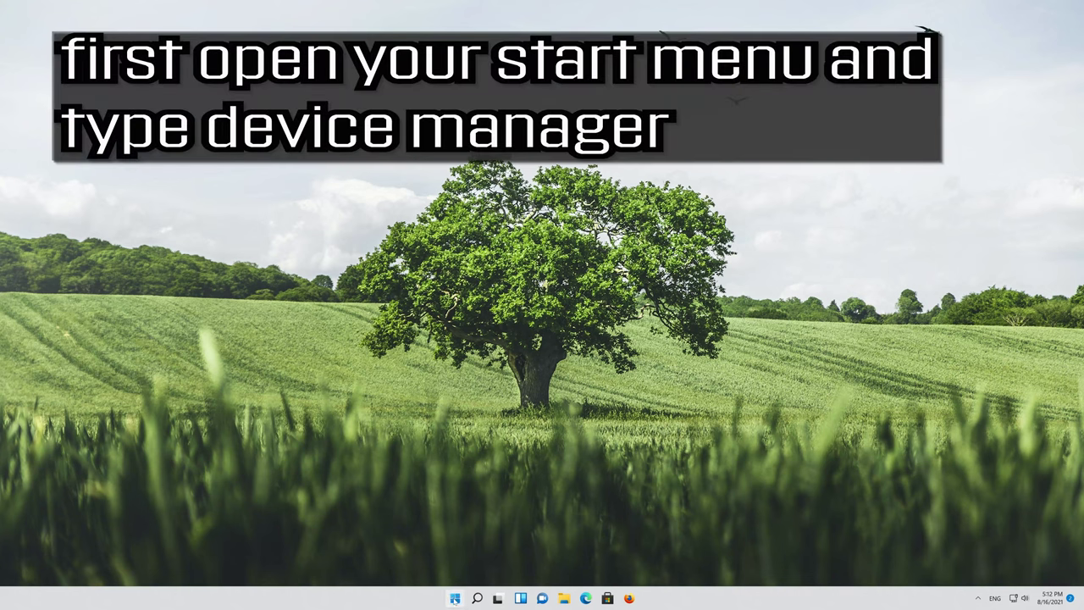
- Search Windows for "device manager" and open Device Manager
left_click(455, 598)
type("device mana")
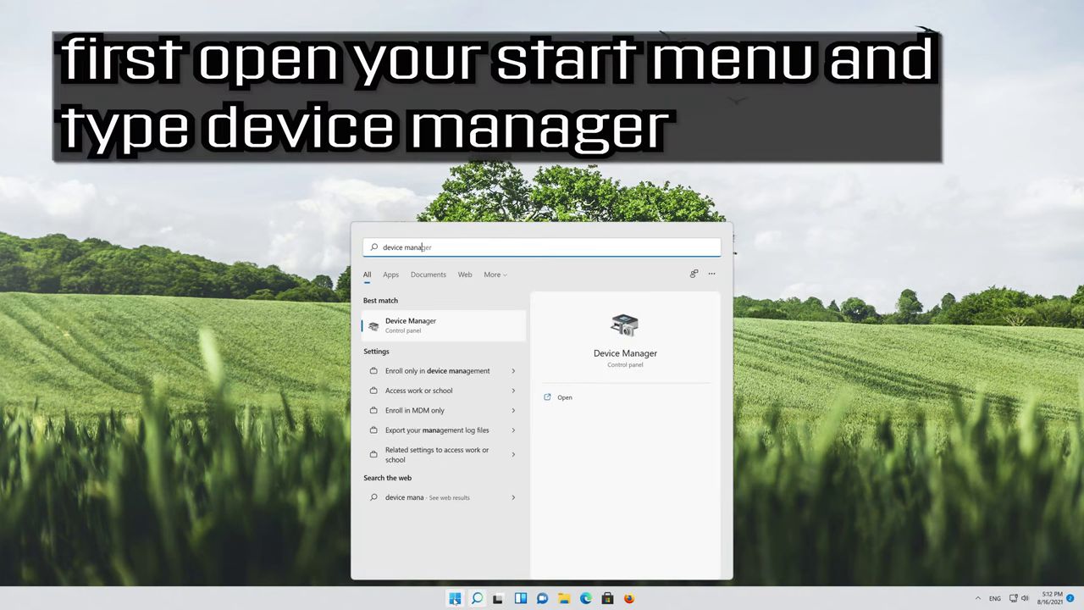
type("ger")
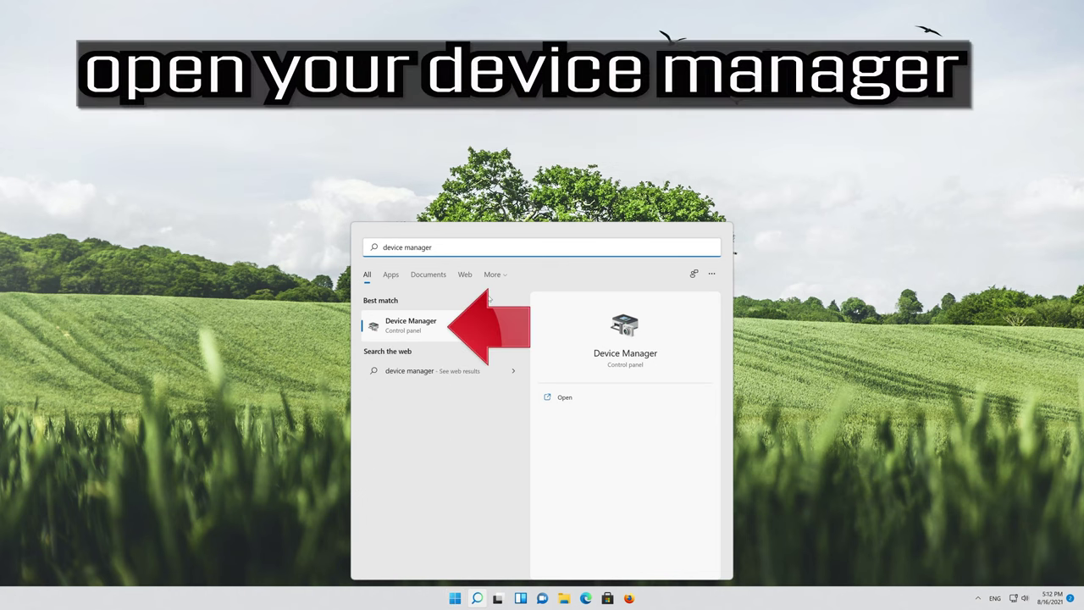
left_click(411, 325)
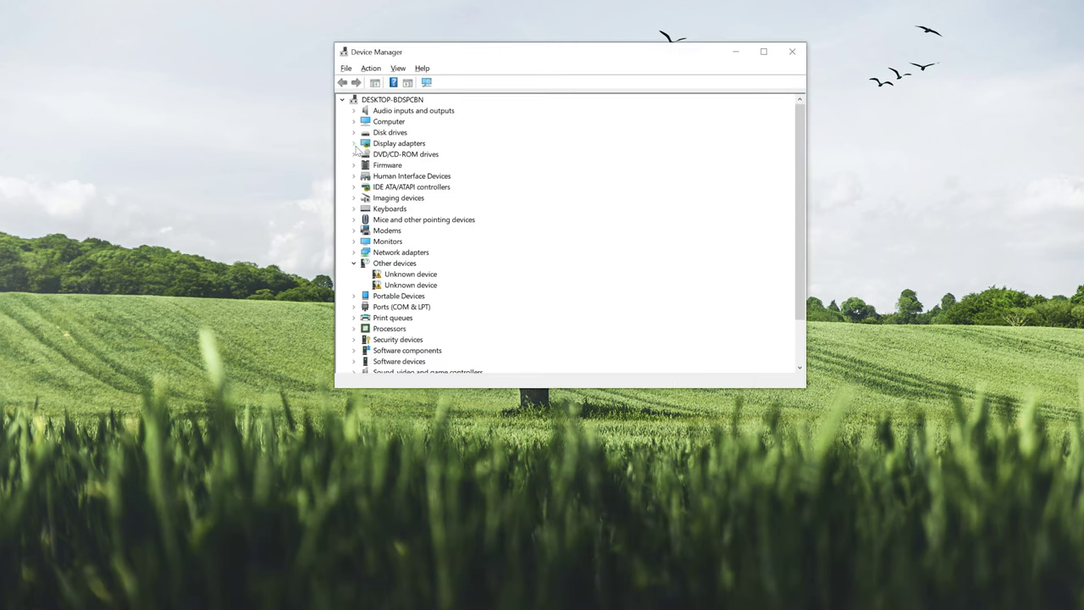
- Open the properties of the NVIDIA GeForce RTX 3080 Ti display adapter and show its driver settings
left_click(355, 146)
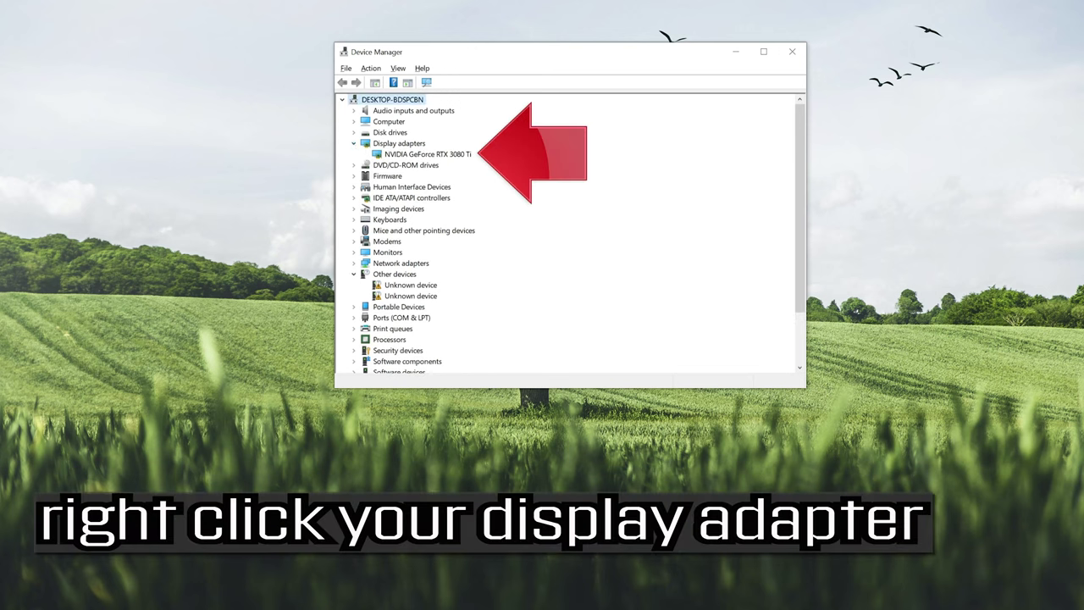
right_click(452, 158)
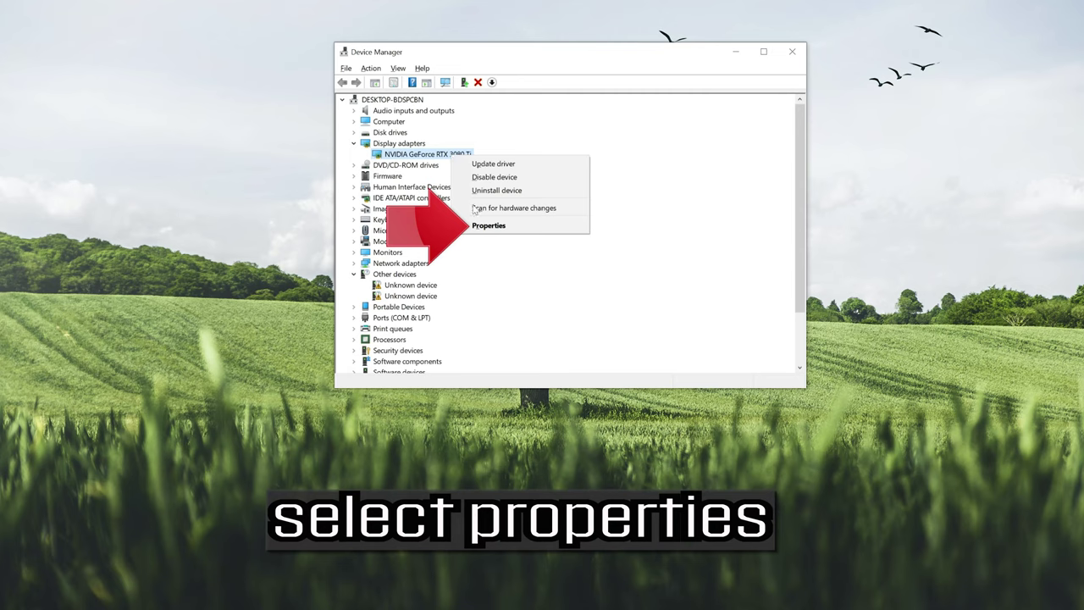
left_click(518, 227)
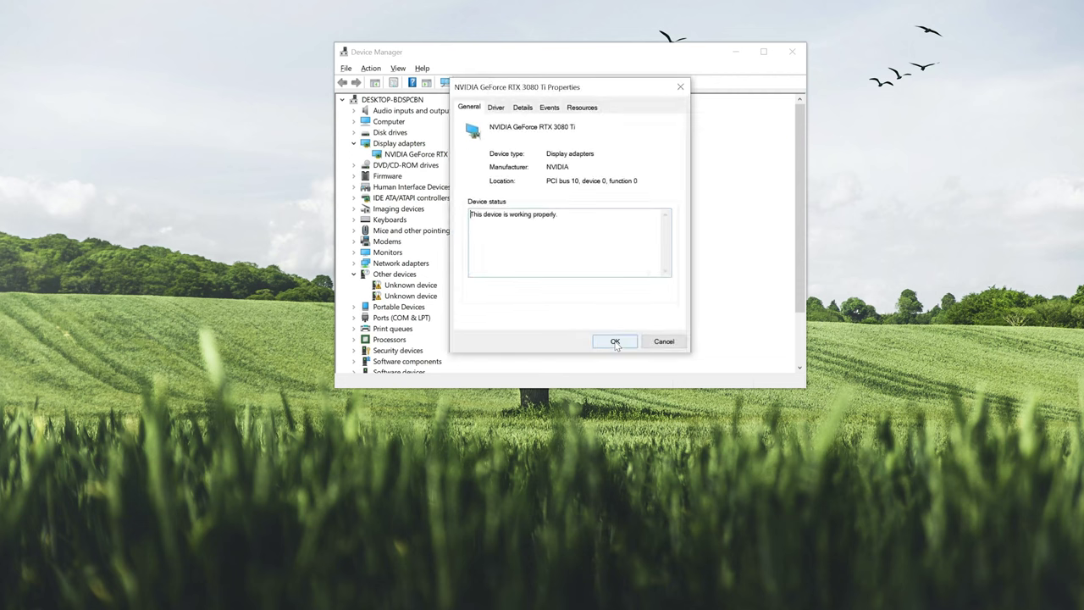
left_click(496, 108)
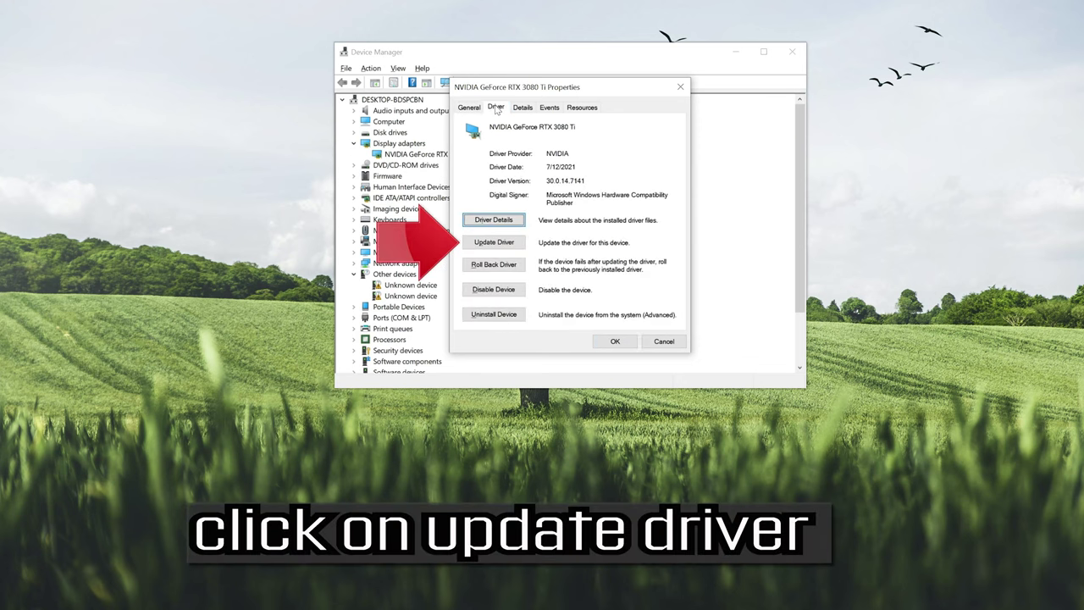
- Run an automatic driver search for the NVIDIA GeForce RTX 3080 Ti, closing the wizard, the properties and Device Manager when finished
left_click(479, 244)
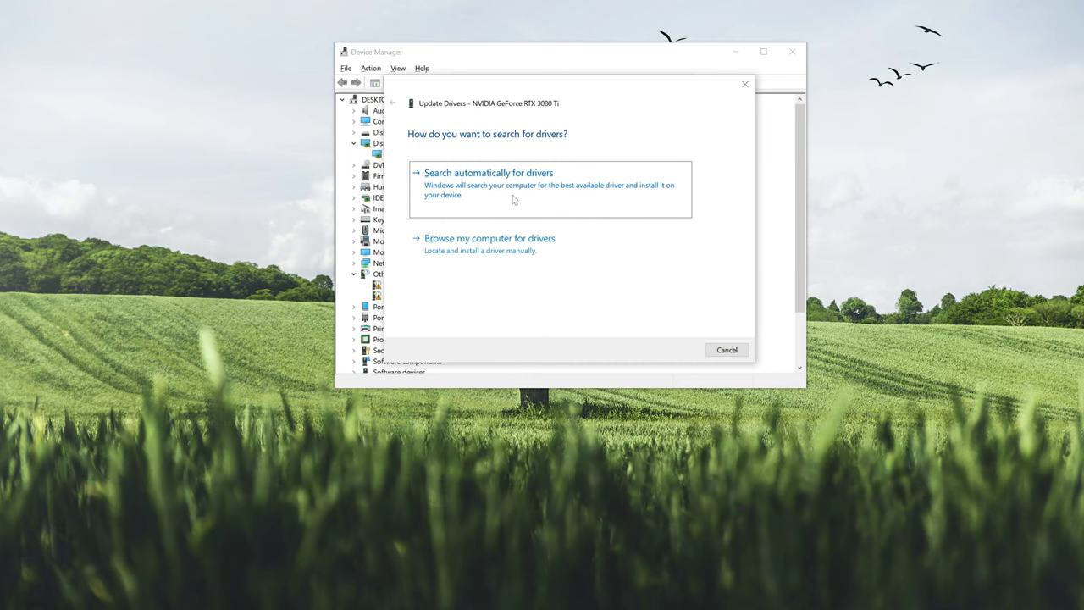
left_click(513, 199)
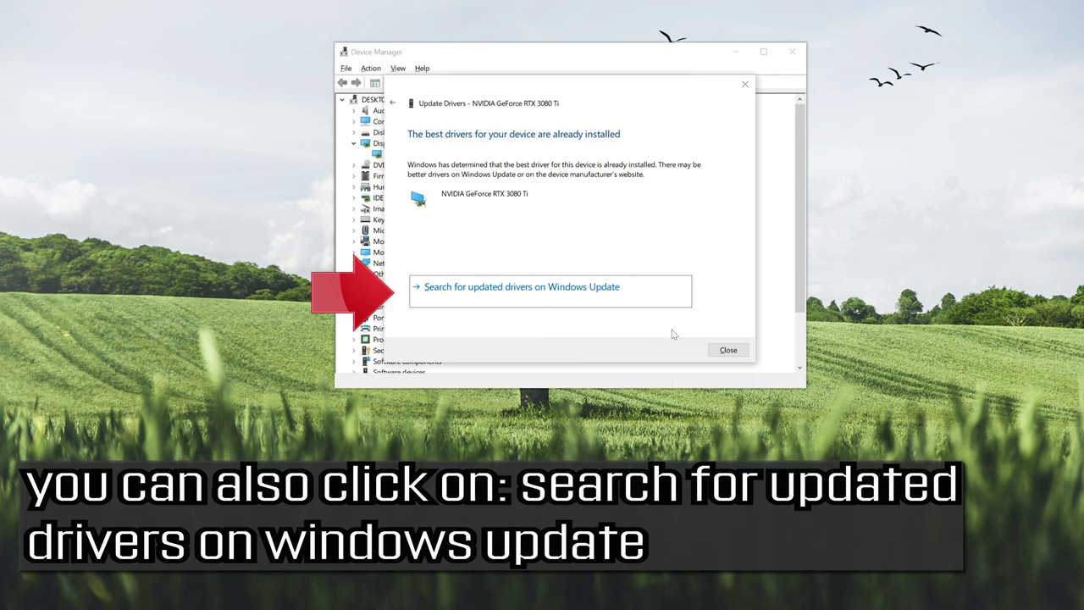
left_click(727, 349)
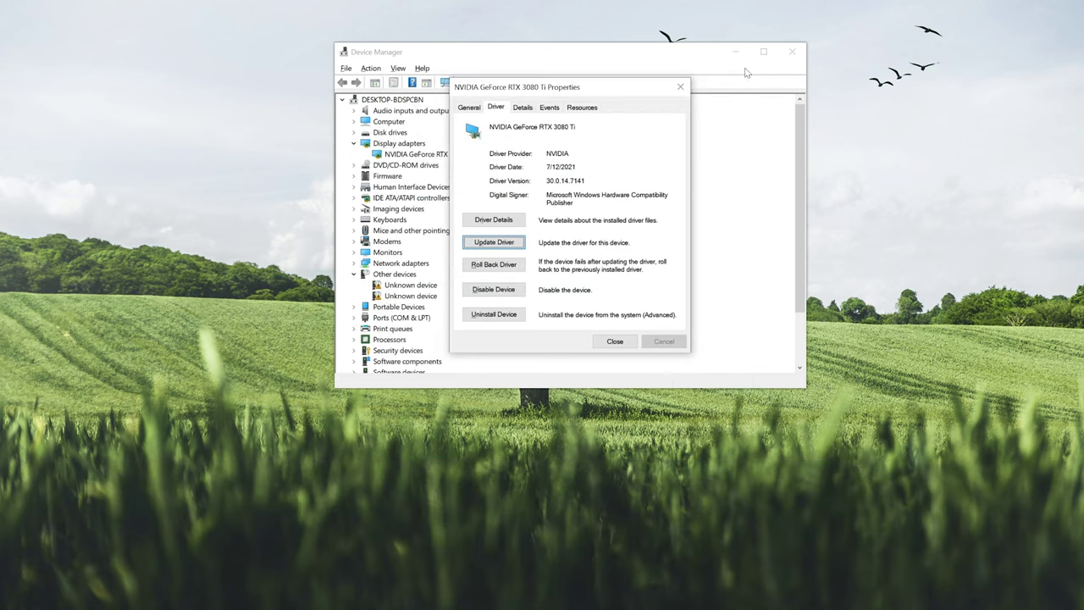
left_click(680, 86)
left_click(792, 52)
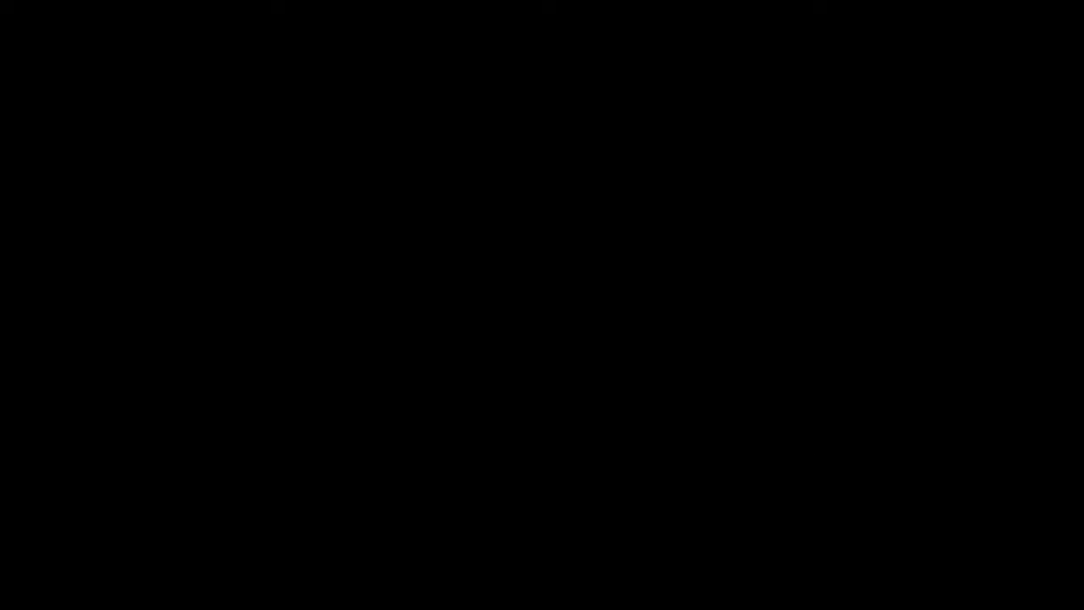